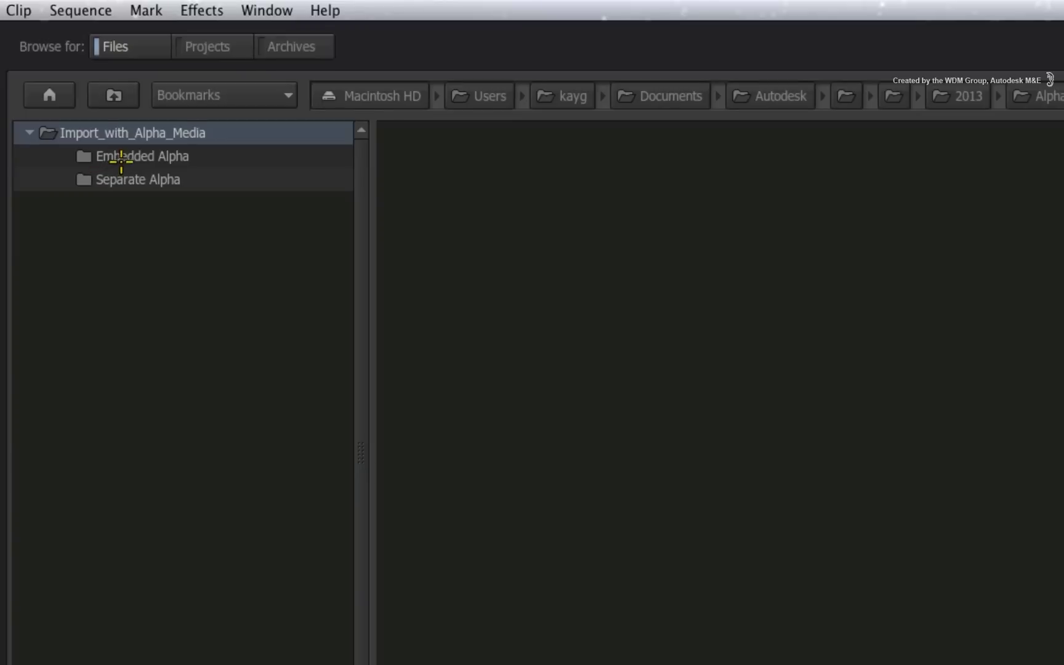
# Open the Embedded Alpha folder and select the Logo clip to preview its striped 'A' frame
pyautogui.doubleClick(249, 88)
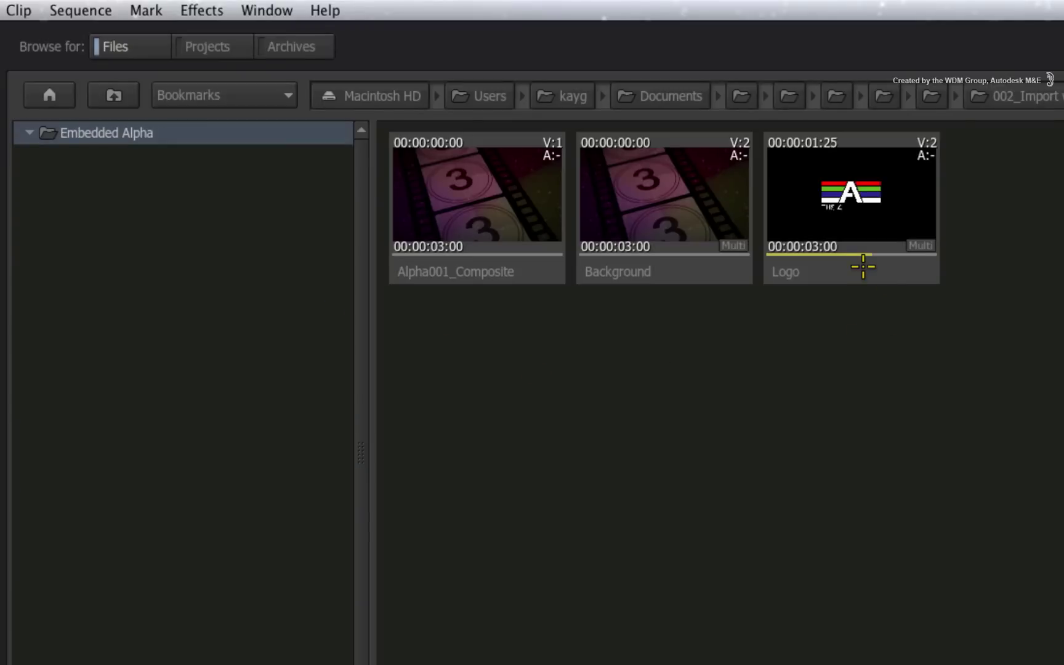
pyautogui.click(839, 270)
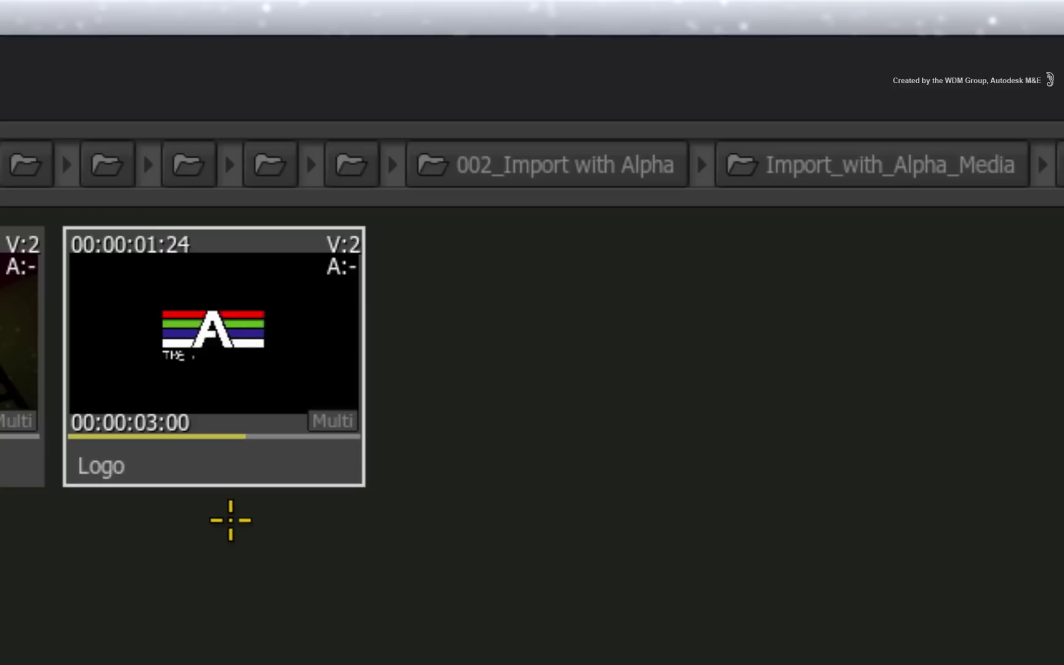
# Expand the Logo clip into Logo and Logo_alpha channels and scrub both thumbnails
pyautogui.click(333, 421)
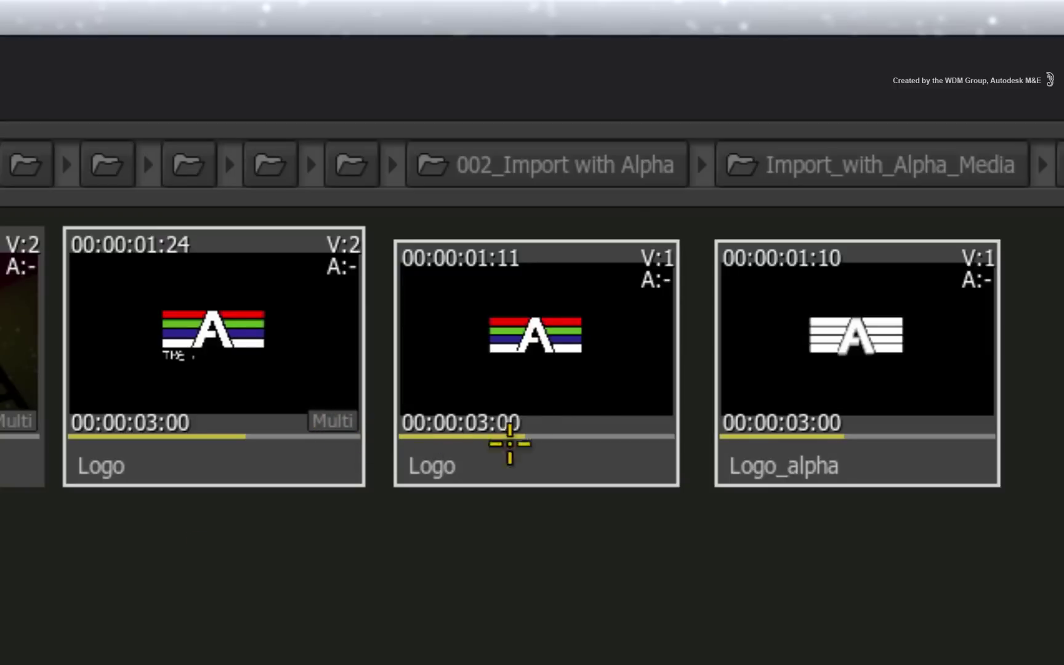
pyautogui.moveTo(507, 436); pyautogui.dragTo(549, 422)
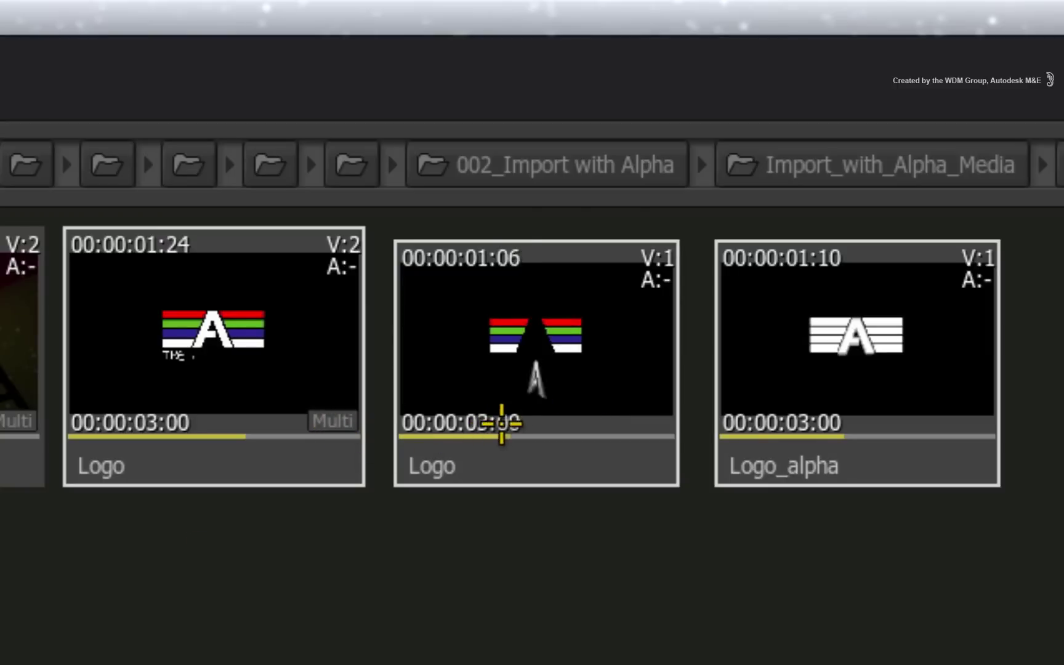
pyautogui.moveTo(778, 423); pyautogui.dragTo(844, 416)
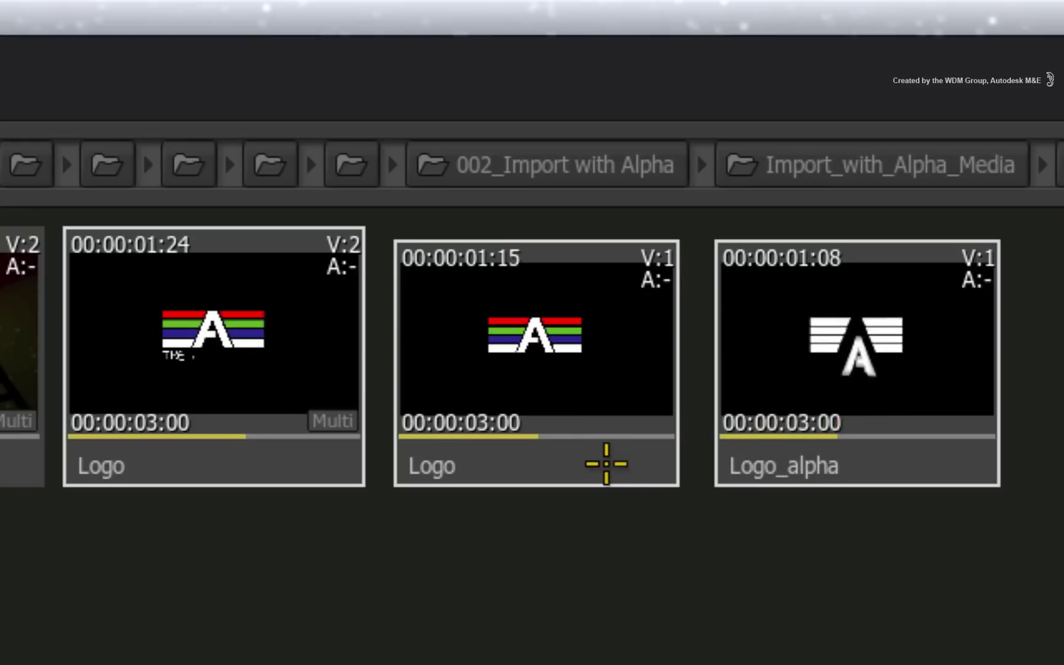
# Select the expanded Logo and Logo_alpha clips together, then clear the selection
pyautogui.click(599, 462)
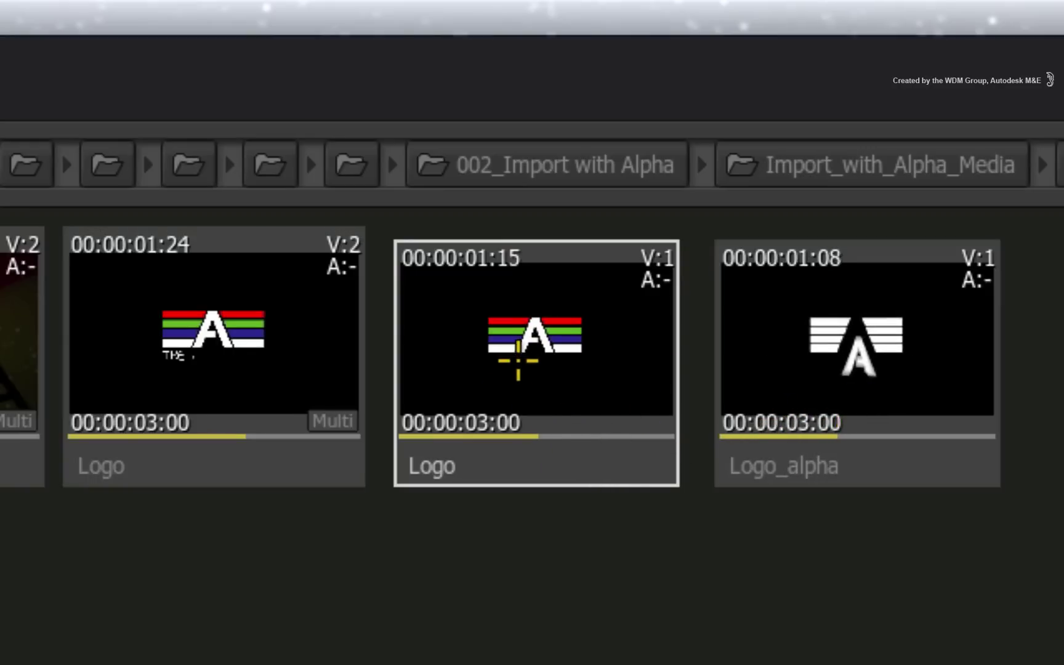
pyautogui.click(875, 441)
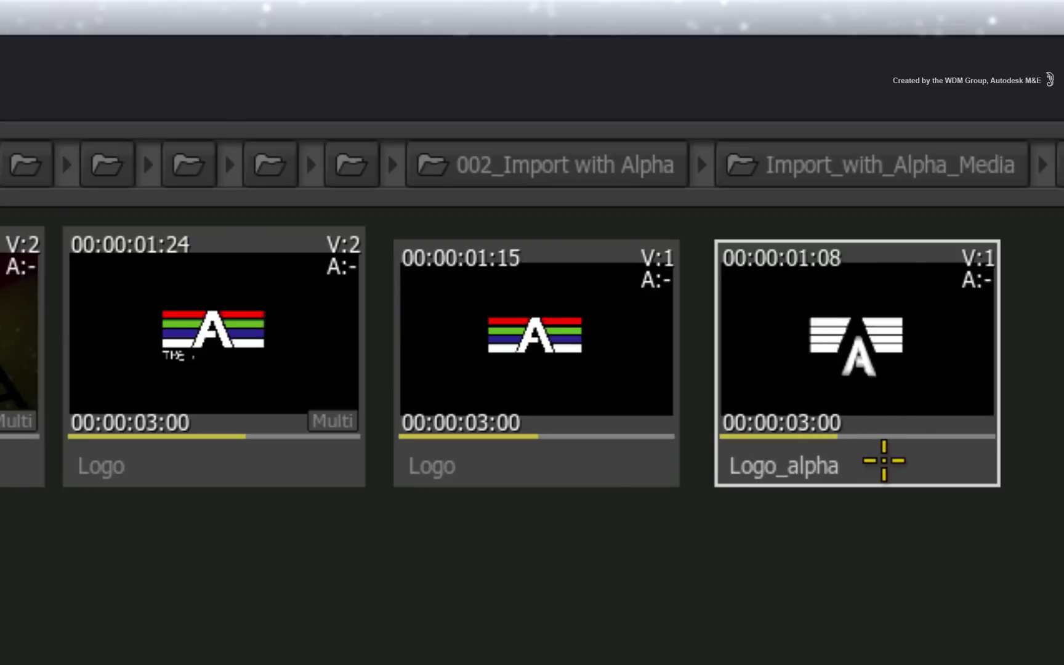
pyautogui.click(553, 470)
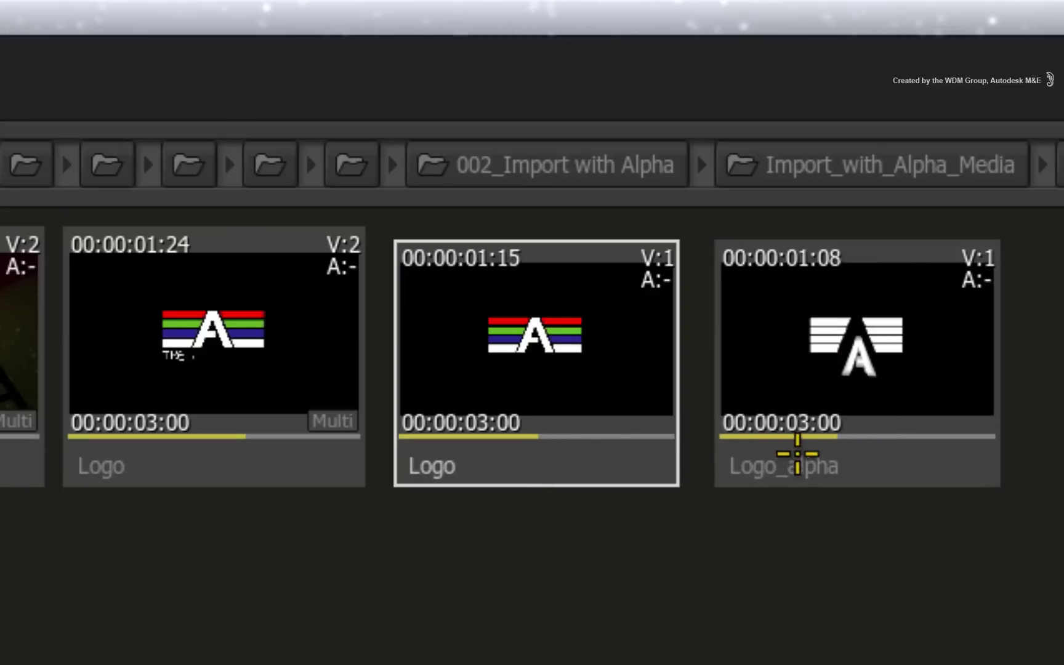
pyautogui.keyDown('ctrl'); pyautogui.click(840, 445); pyautogui.keyUp('ctrl')
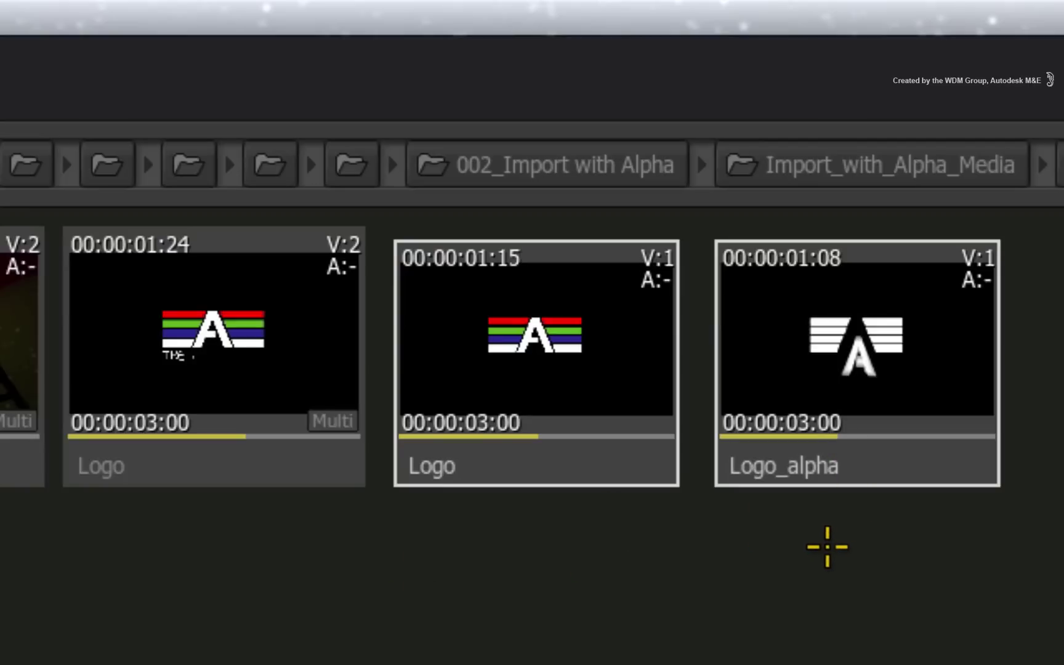
pyautogui.click(737, 553)
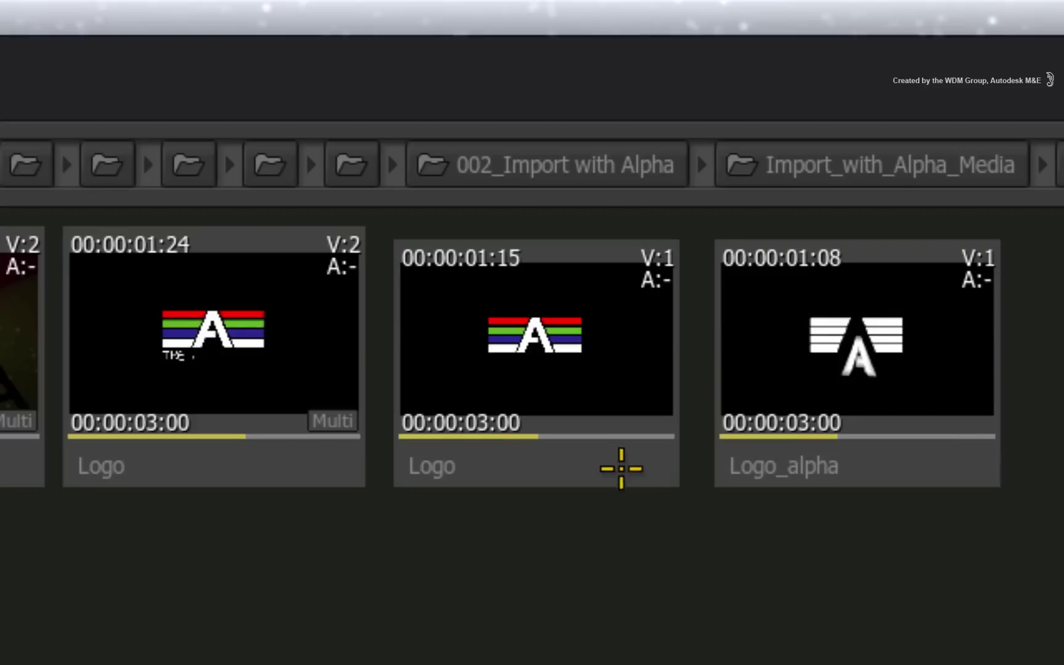
pyautogui.click(622, 470)
pyautogui.keyDown('ctrl'); pyautogui.click(839, 469); pyautogui.keyUp('ctrl')
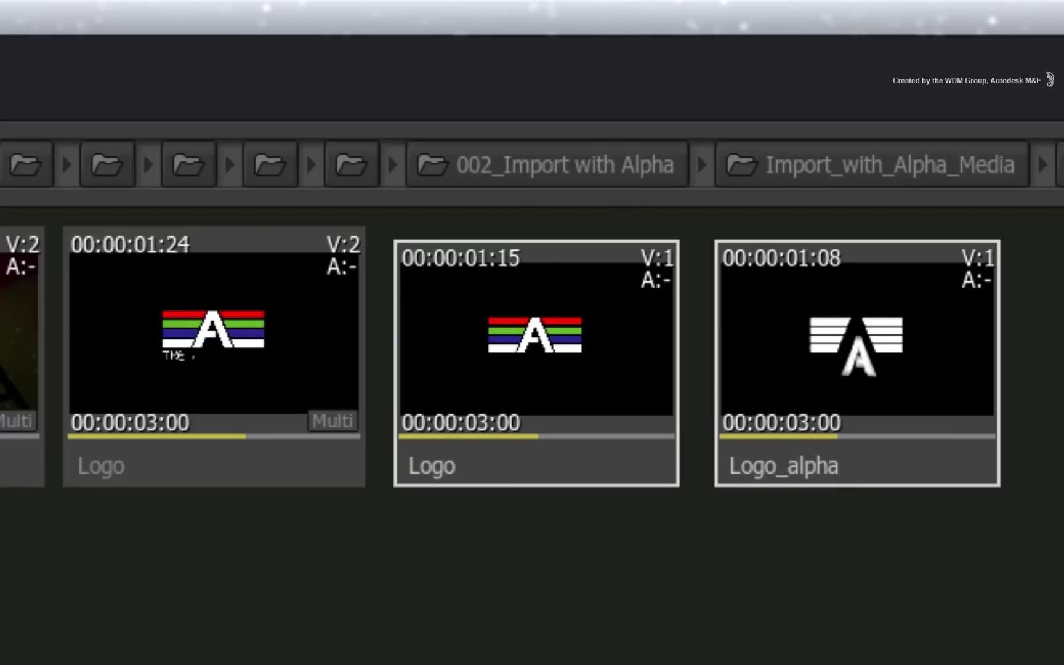
pyautogui.click(565, 625)
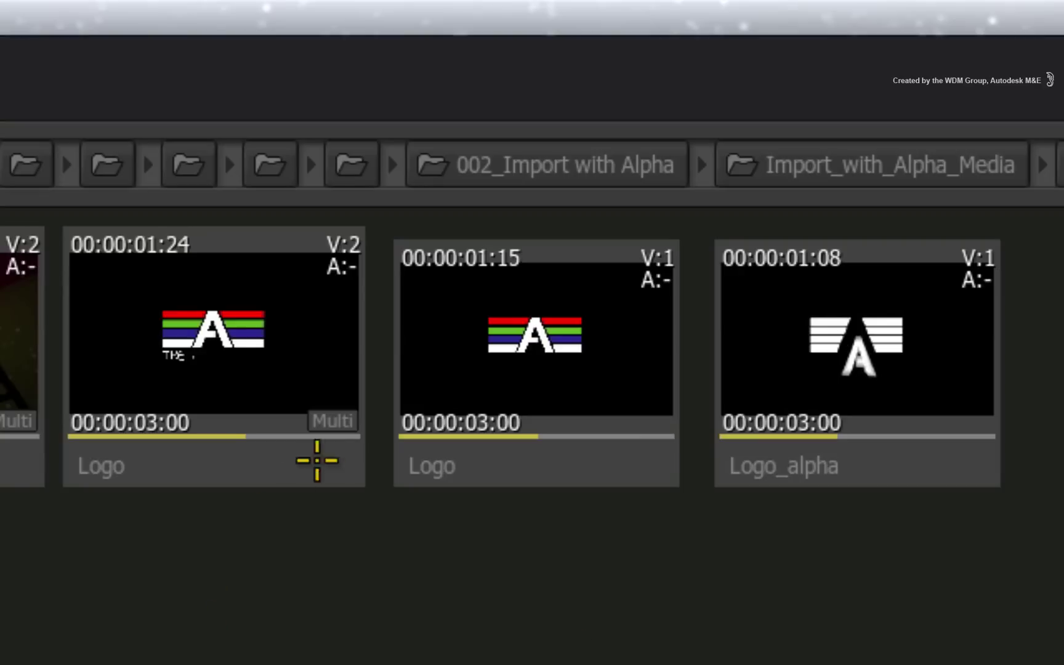
# Collapse Logo, import it into library folder 001, and return to Import_with_Alpha_Media
pyautogui.click(332, 421)
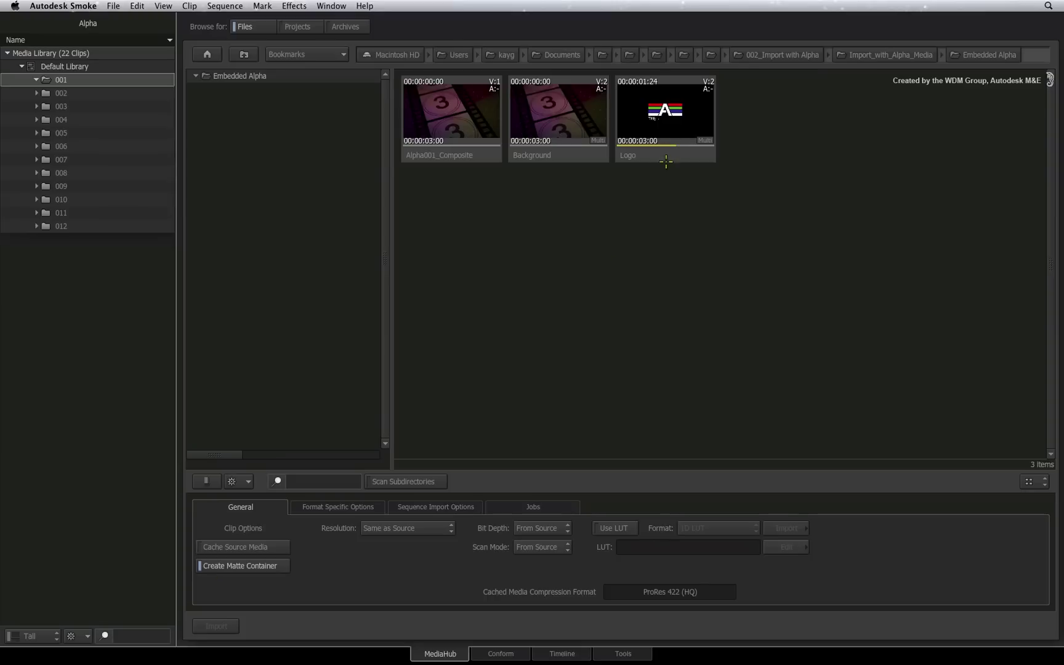
pyautogui.moveTo(666, 116); pyautogui.dragTo(62, 79)
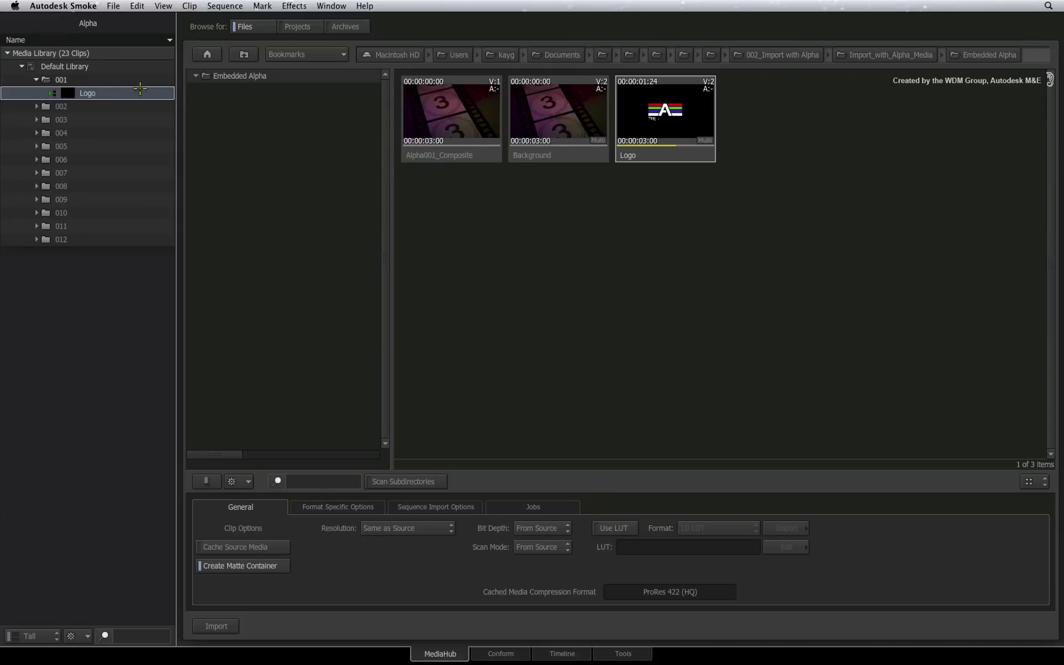
pyautogui.click(243, 55)
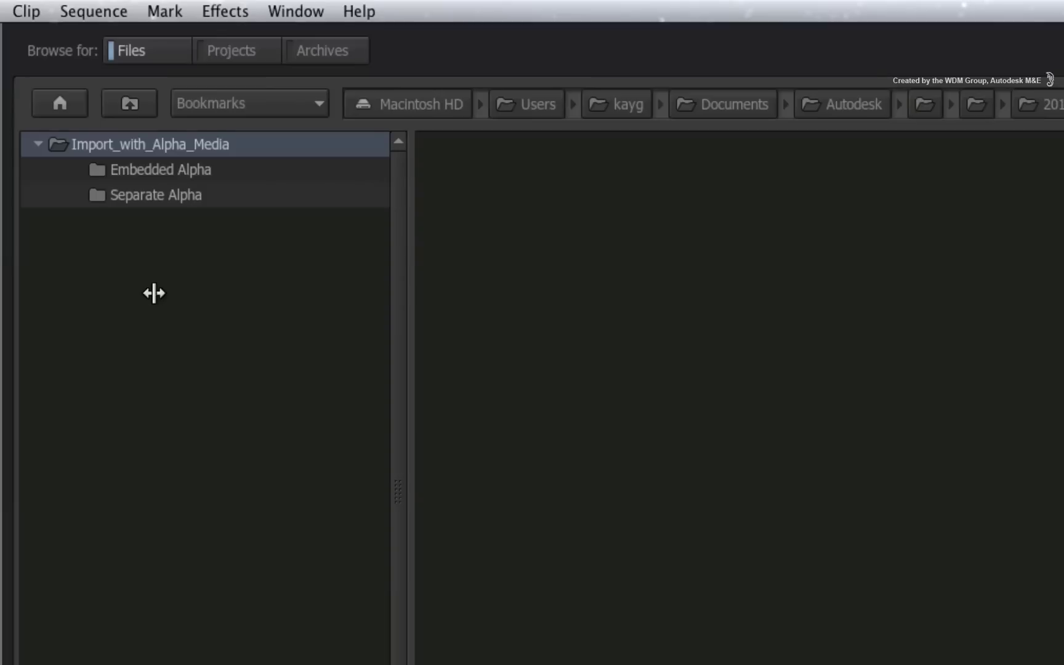
# In the Separate Alpha folder, preview the clips and select Lower_Third plus Lower_Third_Alpha
pyautogui.doubleClick(150, 194)
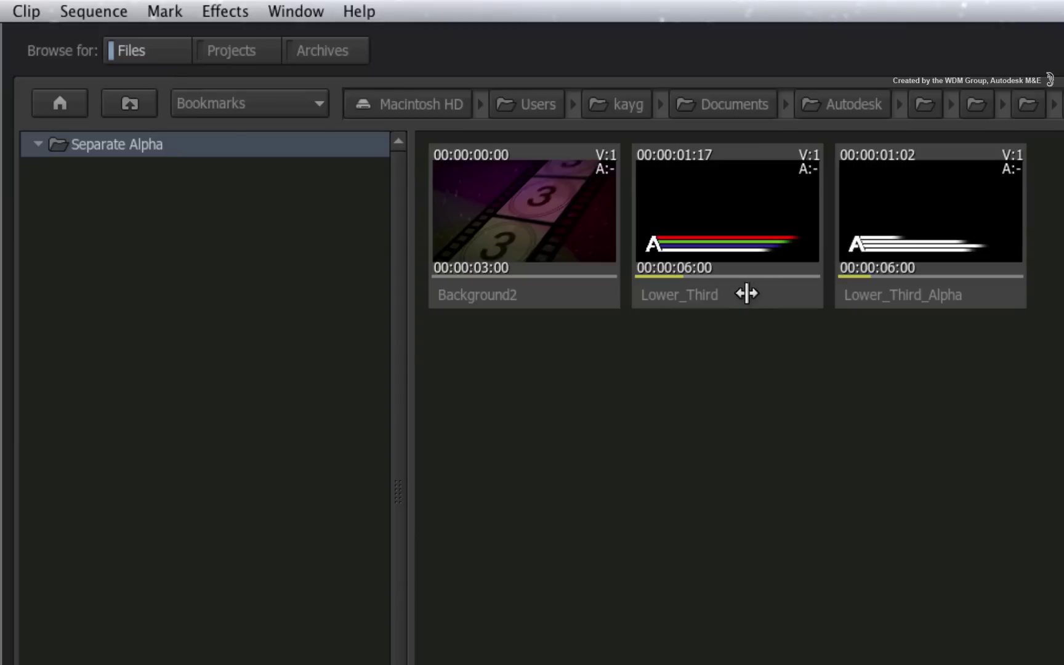
pyautogui.click(713, 276)
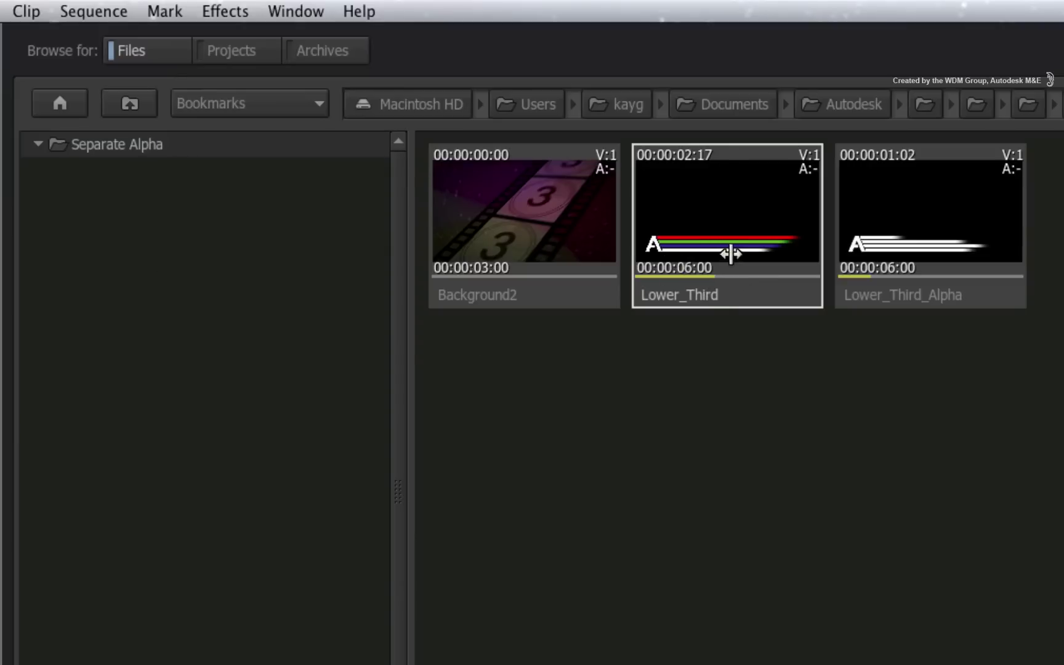
pyautogui.click(897, 266)
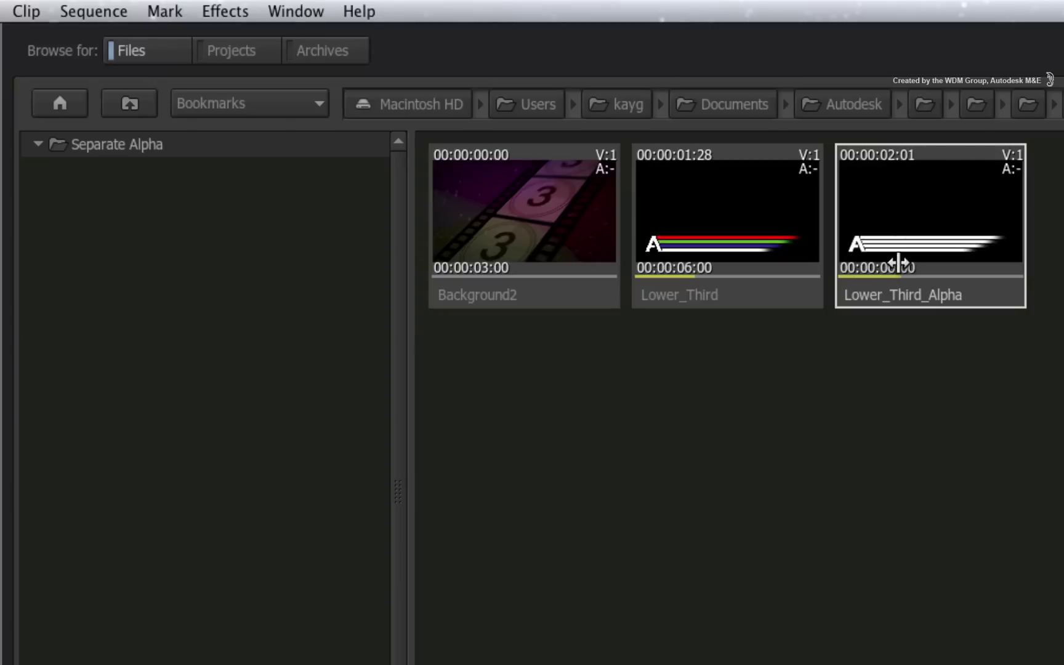
pyautogui.click(772, 306)
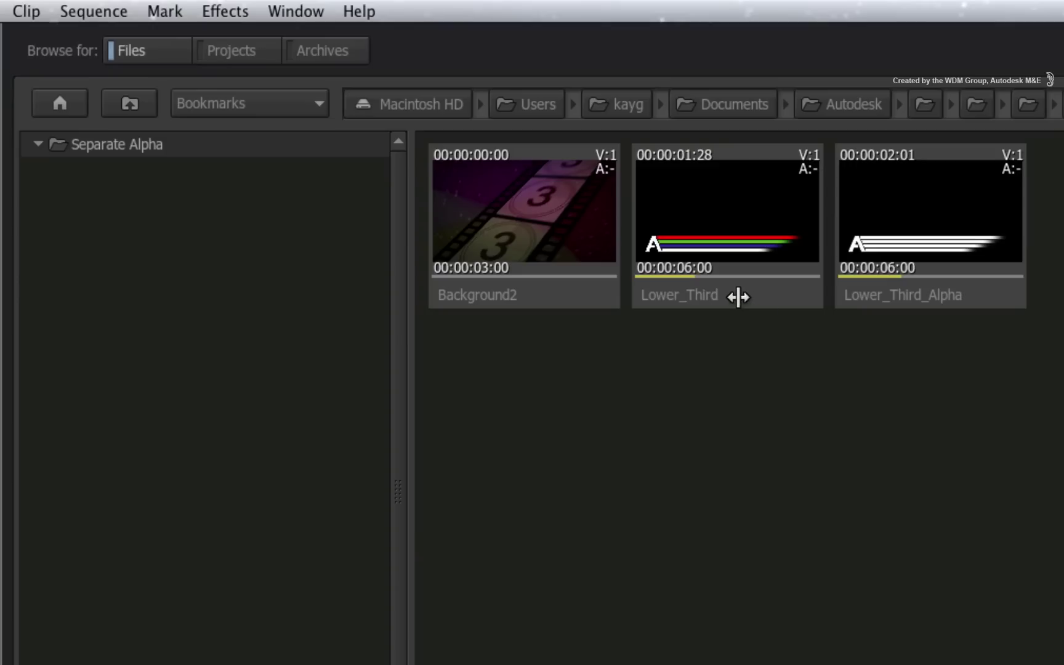
pyautogui.click(738, 297)
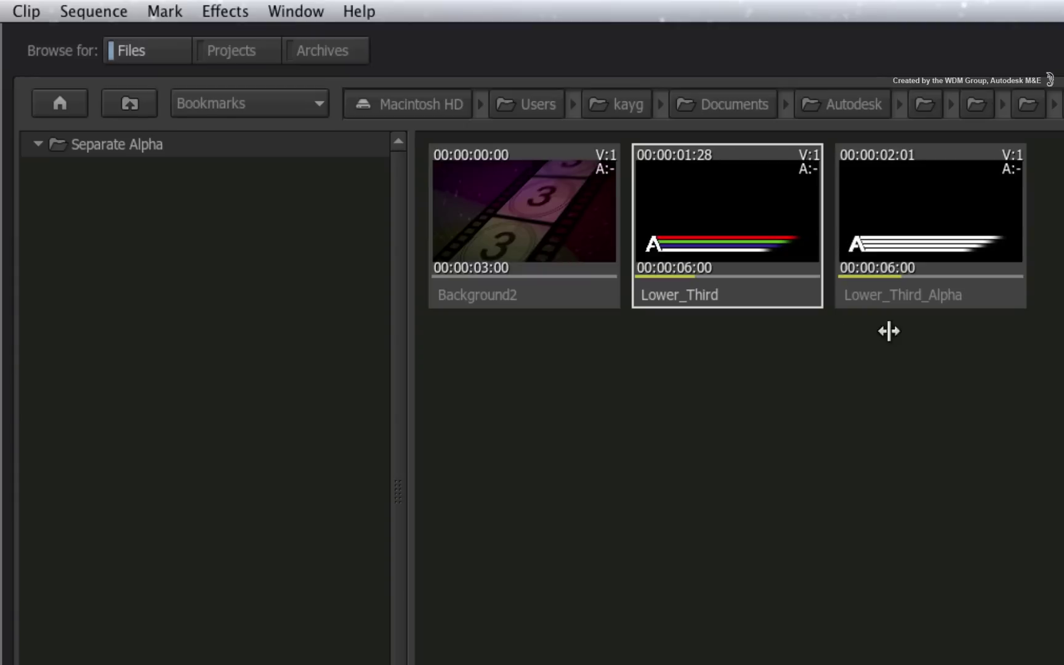
pyautogui.keyDown('shift'); pyautogui.click(922, 296); pyautogui.keyUp('shift')
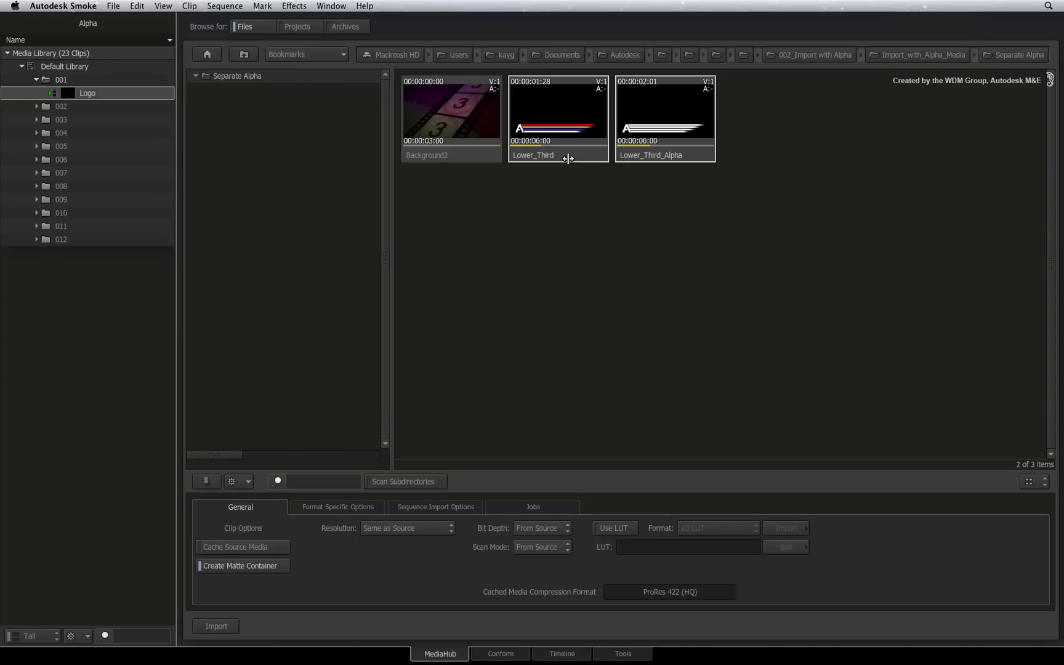
# Import both lower-third clips into folder 001 and enable Create Matte Container
pyautogui.moveTo(569, 158); pyautogui.dragTo(59, 77)
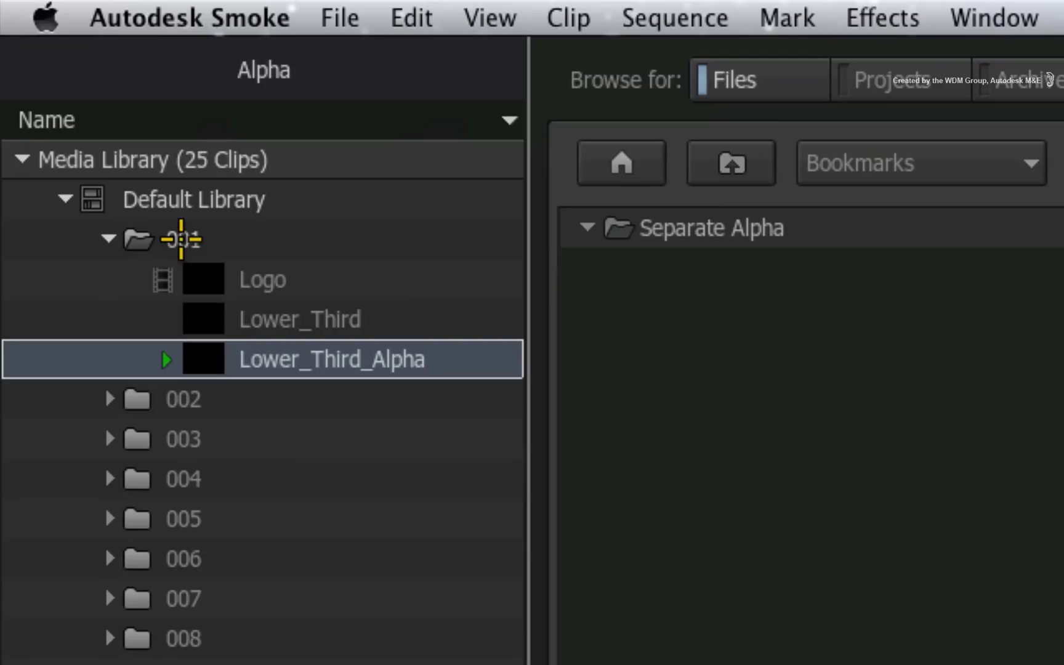
pyautogui.click(101, 108)
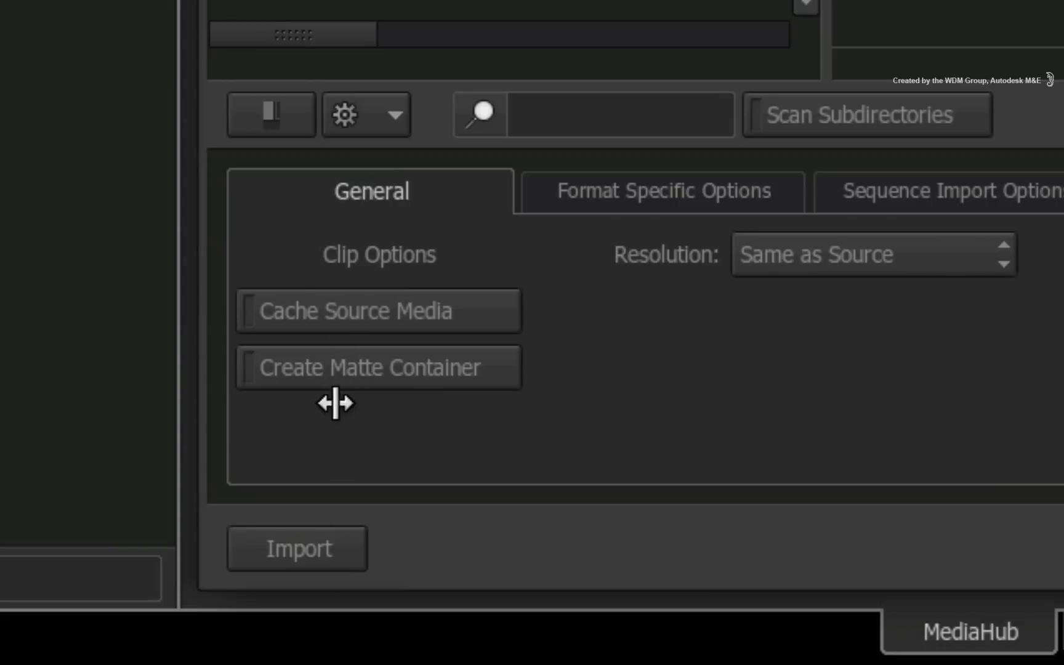
pyautogui.click(315, 367)
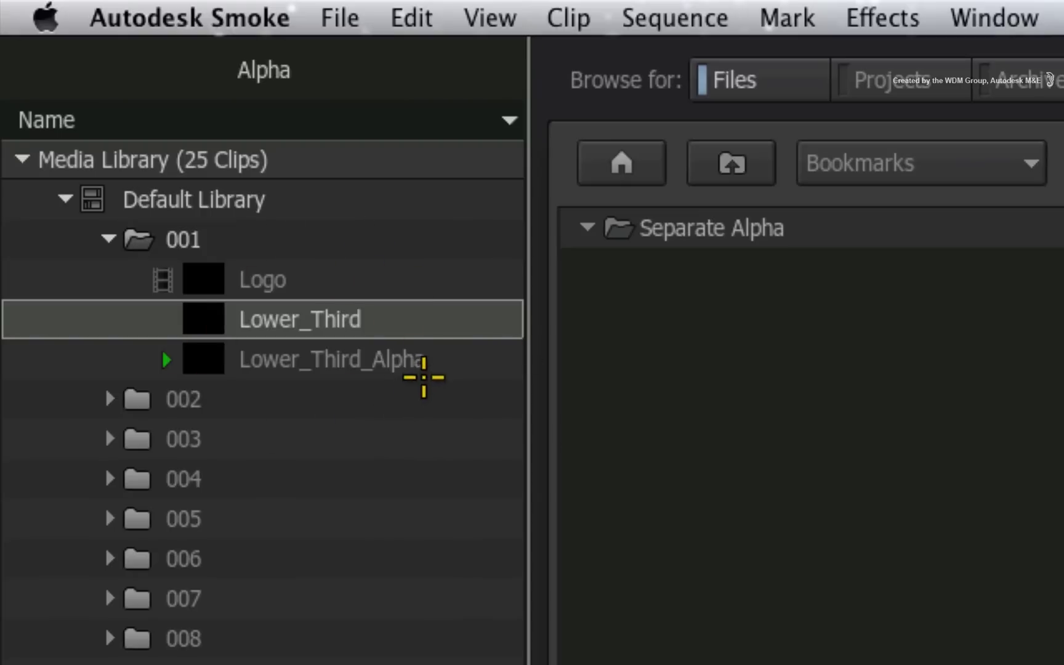
# Select the Lower_Third and Lower_Third_Alpha clips in the library
pyautogui.click(424, 319)
pyautogui.click(422, 362)
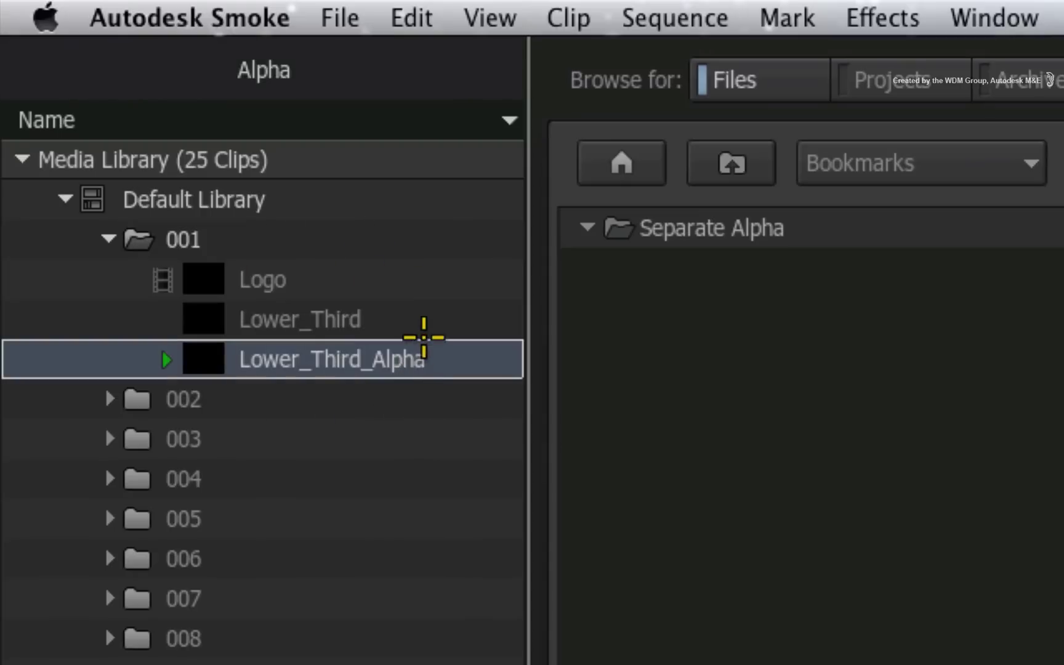
pyautogui.click(439, 316)
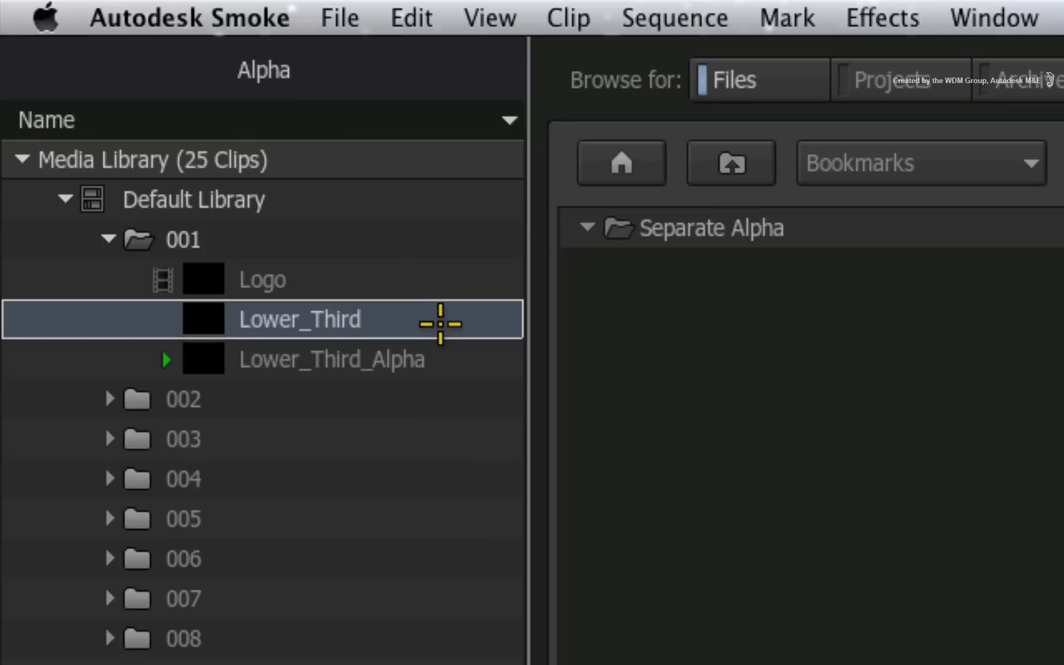
pyautogui.click(447, 358)
pyautogui.click(462, 320)
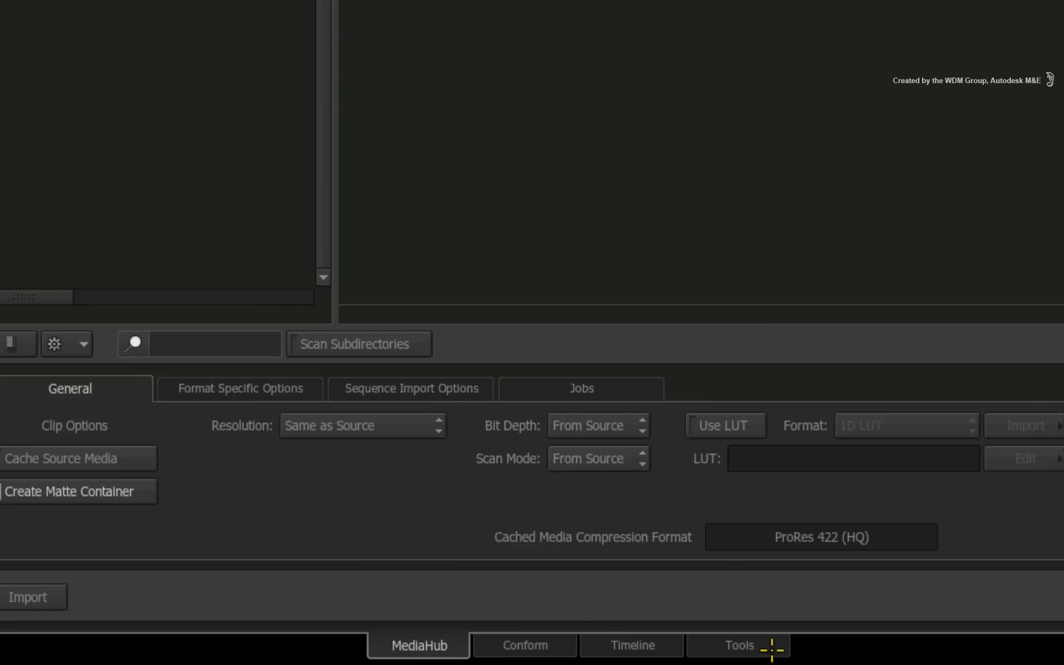
# Start Utilities > Create Matte Container, stack Lower_Third above Lower_Third_Alpha, and play Lower_Third
pyautogui.click(771, 647)
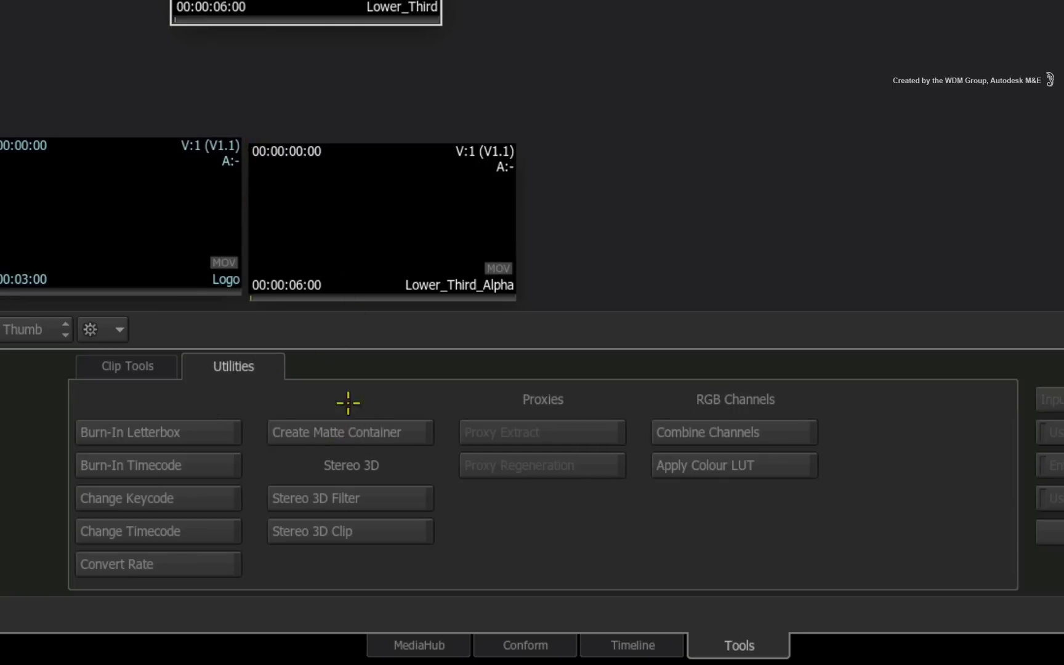
pyautogui.click(379, 433)
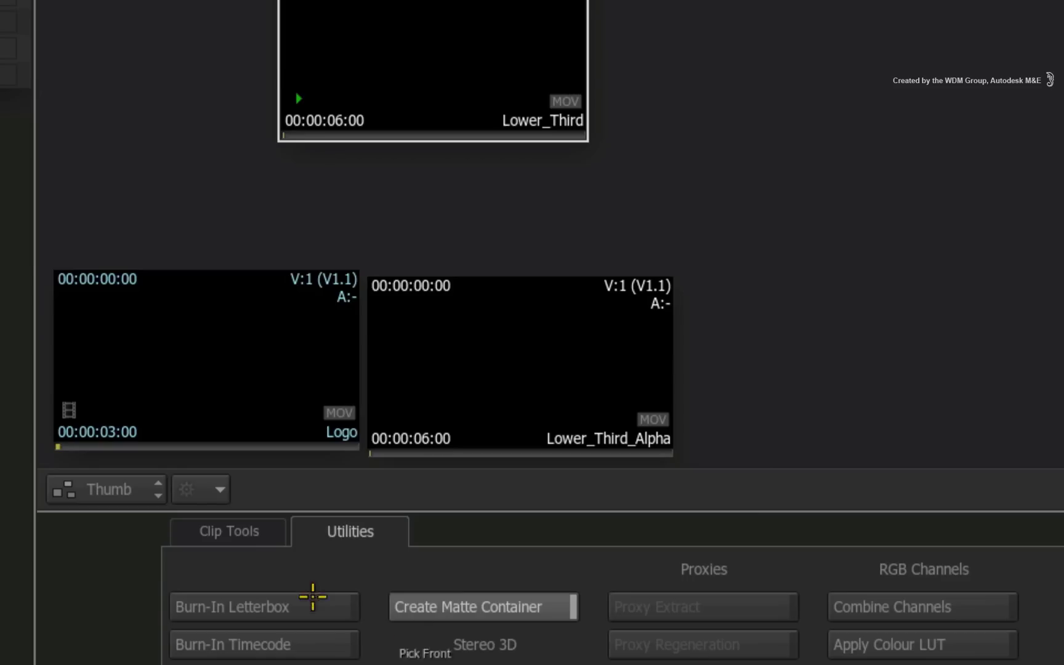
pyautogui.moveTo(393, 65); pyautogui.dragTo(499, 154)
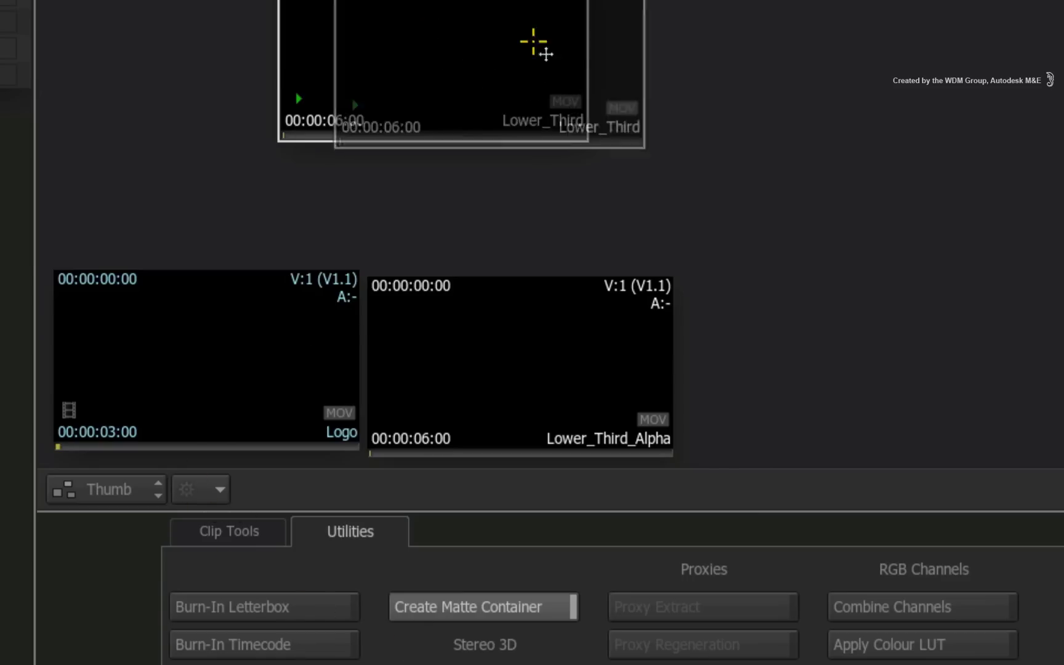
pyautogui.moveTo(554, 359); pyautogui.dragTo(544, 345)
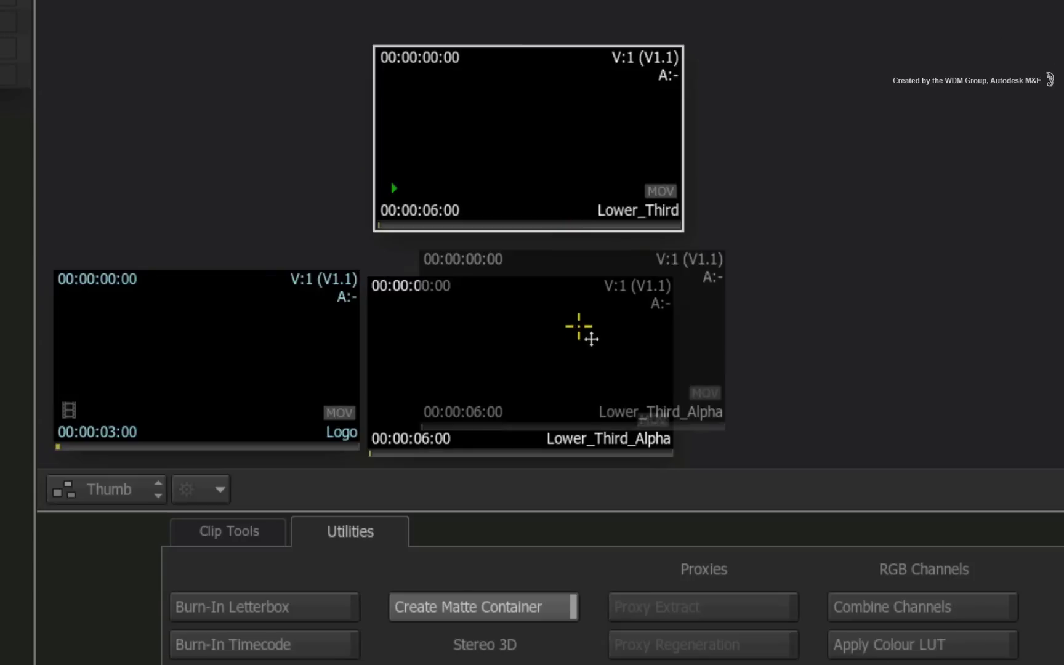
pyautogui.click(424, 208)
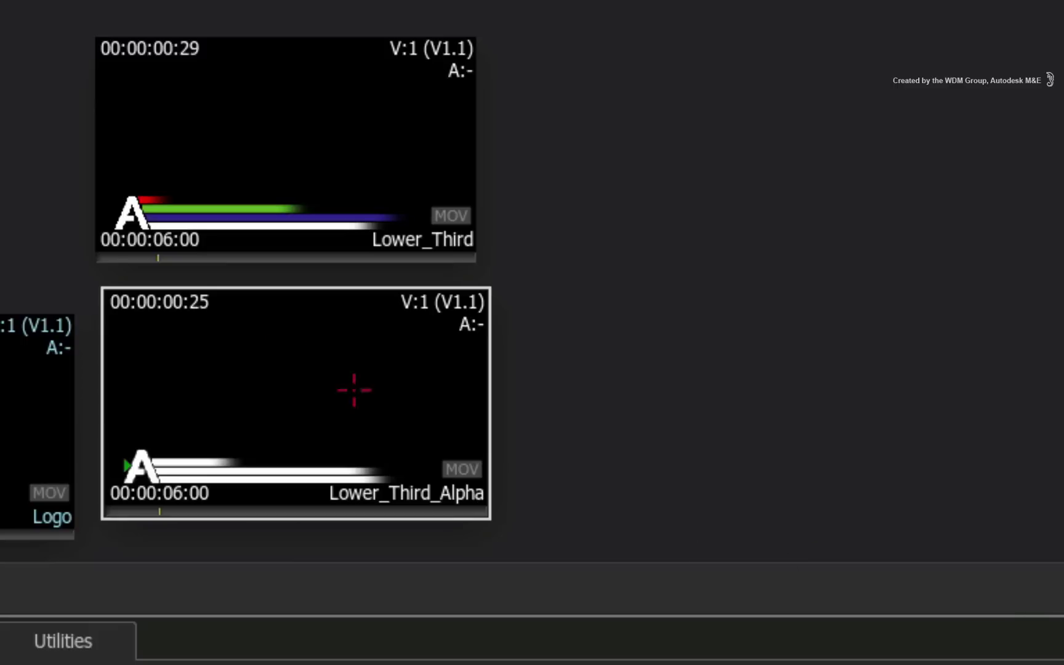
# Pick Lower_Third as front and Lower_Third_Alpha as matte, render Lower_Third-CONT, and scrub it
pyautogui.click(289, 135)
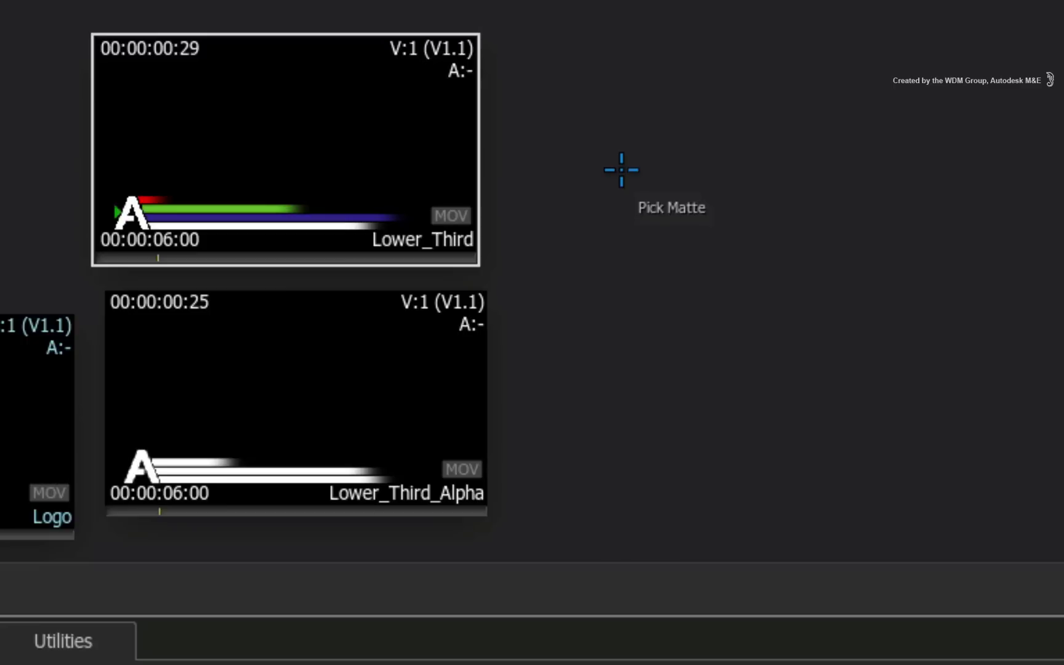
pyautogui.click(283, 380)
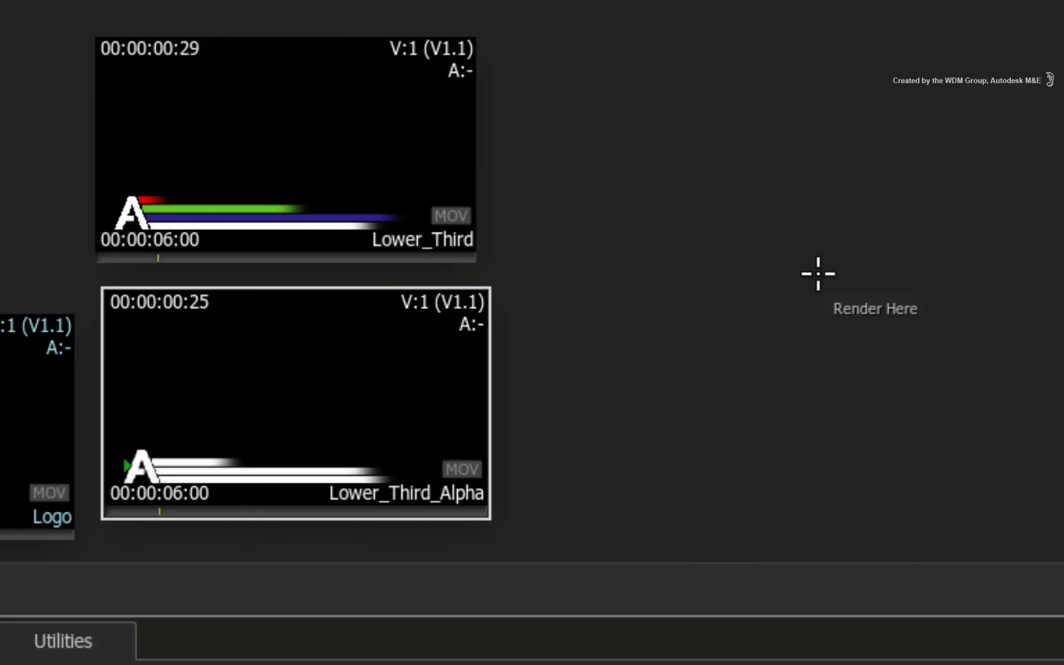
pyautogui.click(782, 272)
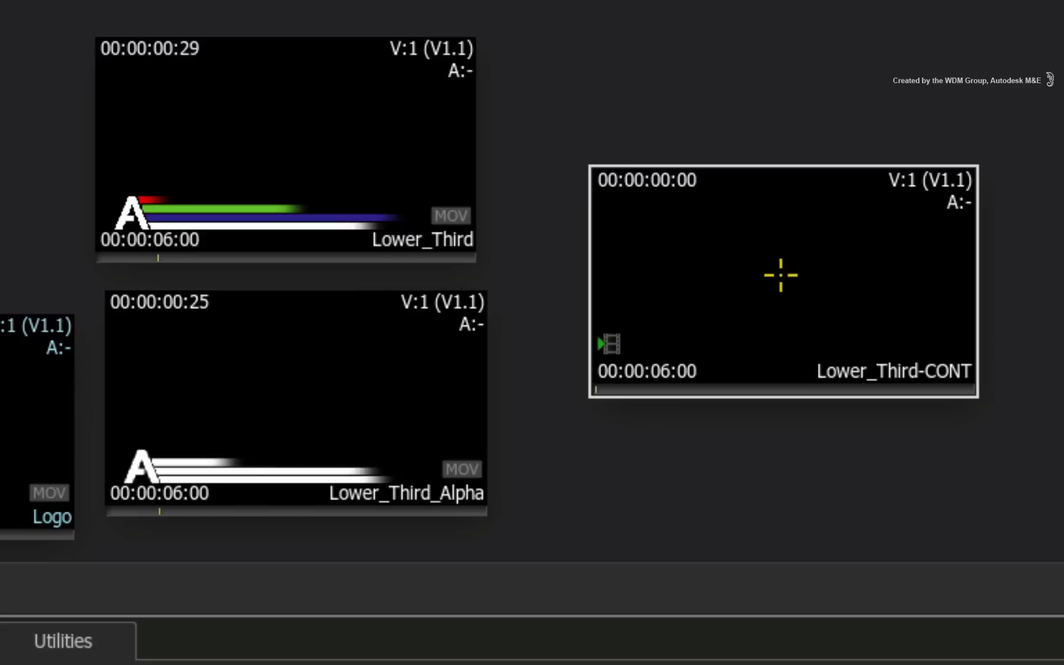
pyautogui.moveTo(640, 358)
pyautogui.mouseDown()
pyautogui.moveTo(794, 342)
pyautogui.moveTo(731, 342)
pyautogui.mouseUp()
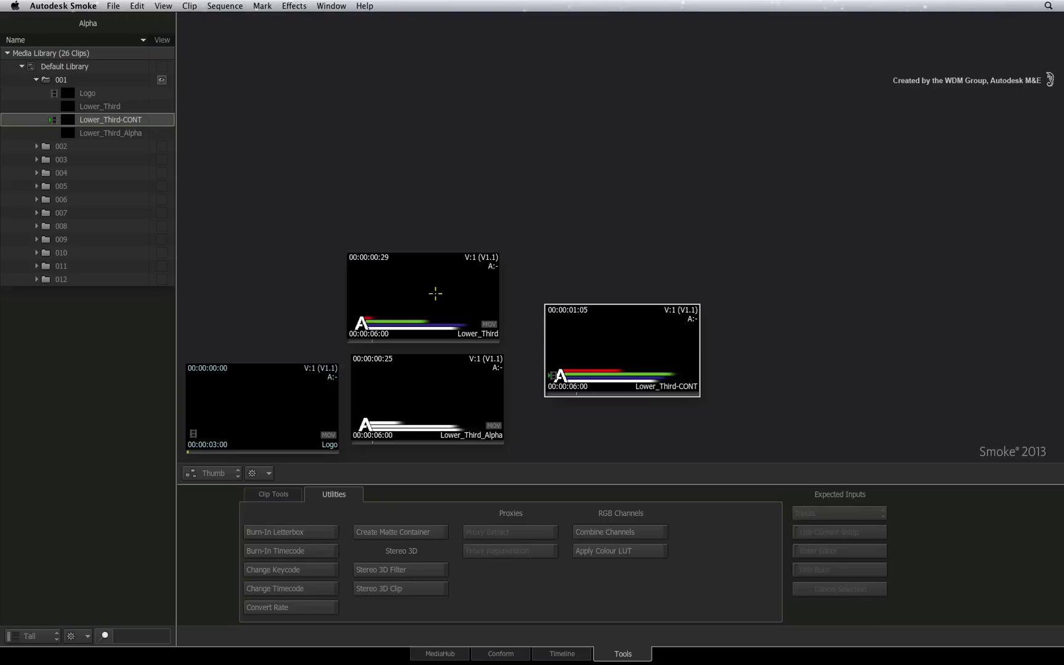
pyautogui.moveTo(438, 293); pyautogui.dragTo(499, 662)
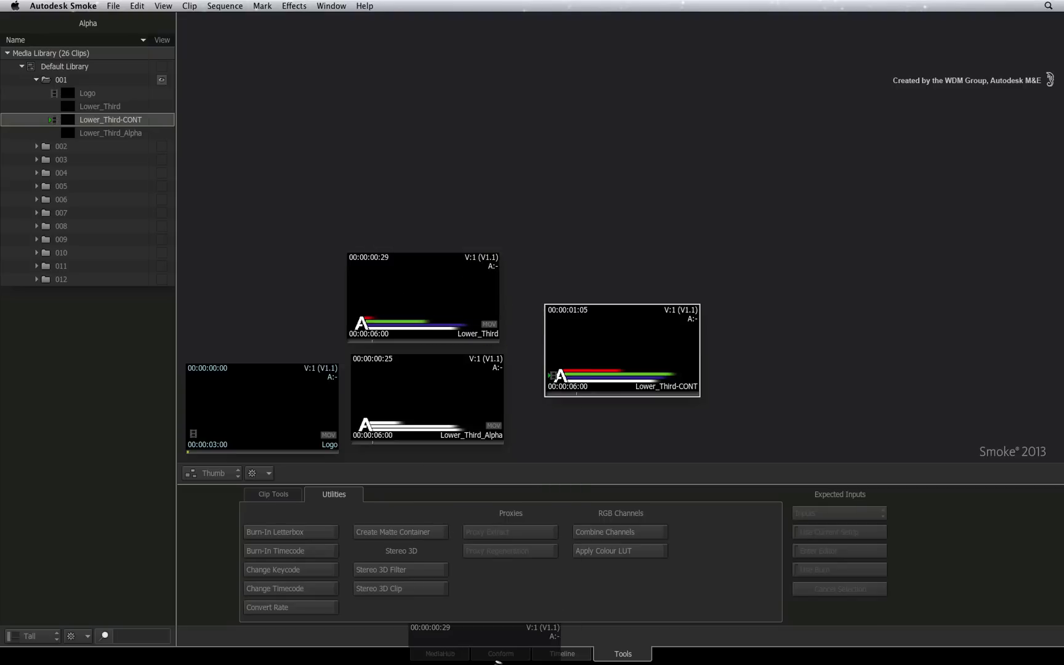
pyautogui.moveTo(499, 661); pyautogui.dragTo(455, 260)
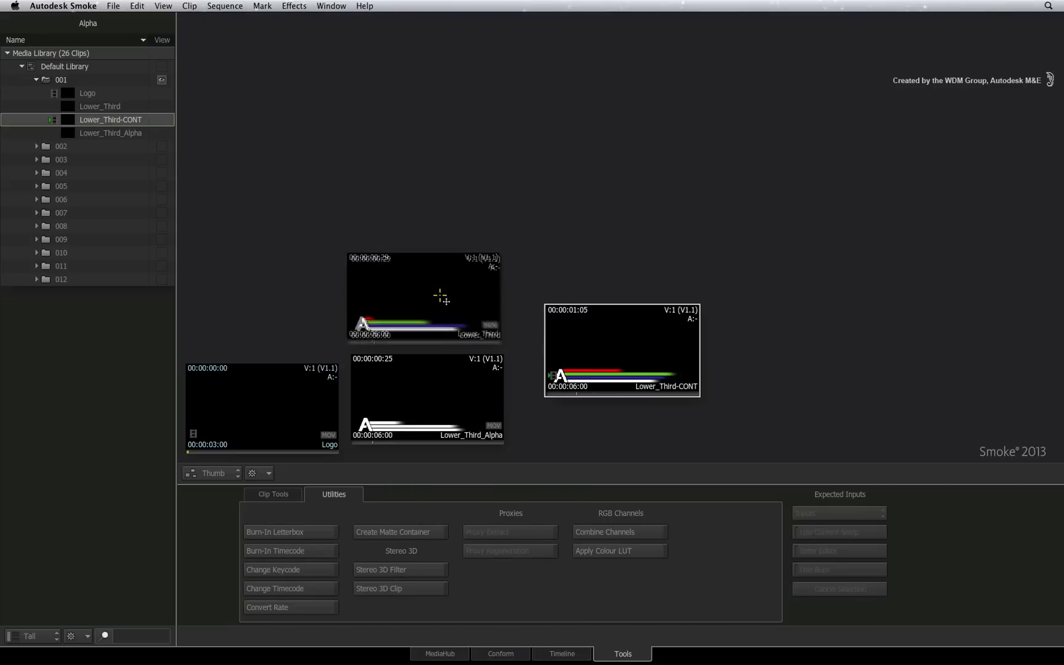
pyautogui.click(419, 366)
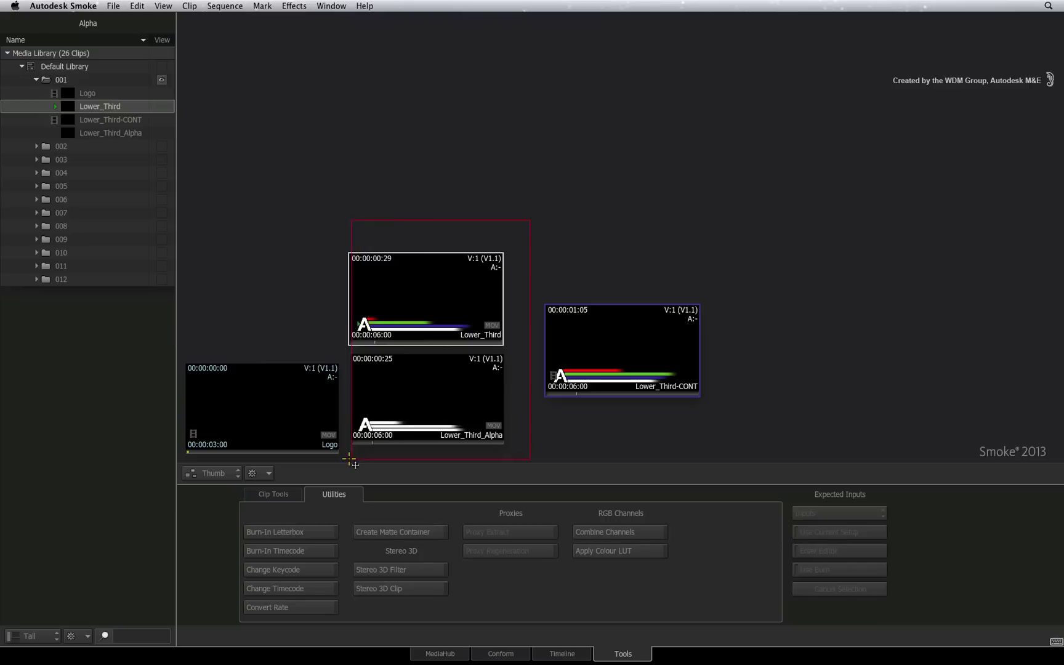
pyautogui.press('Delete')
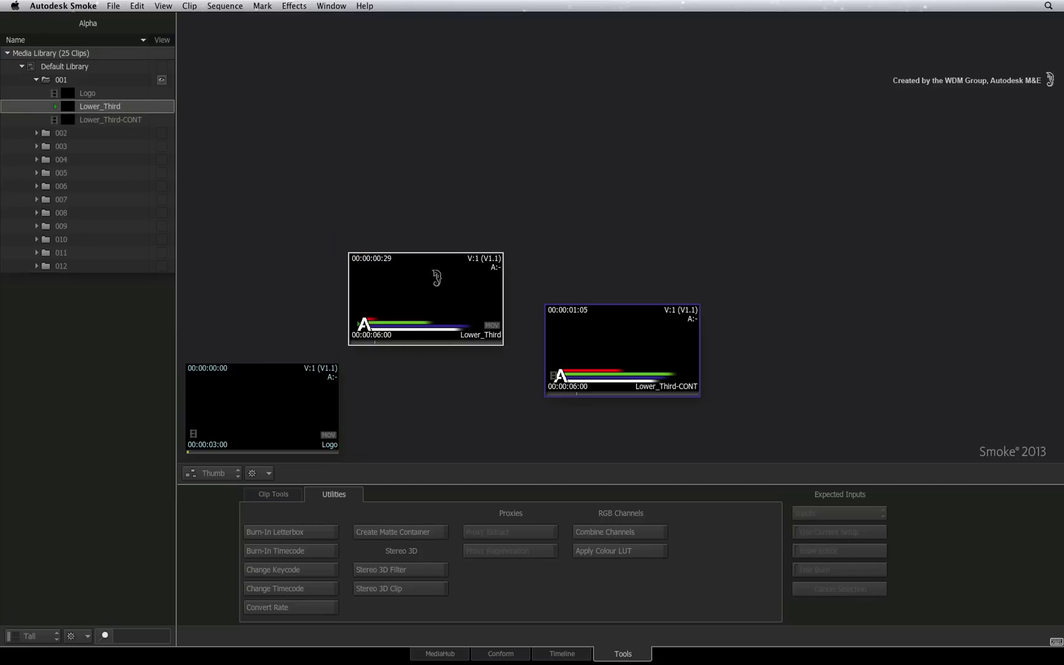
pyautogui.press('Delete')
pyautogui.hotkey('ctrl', 'z')
pyautogui.hotkey('ctrl', 'z')
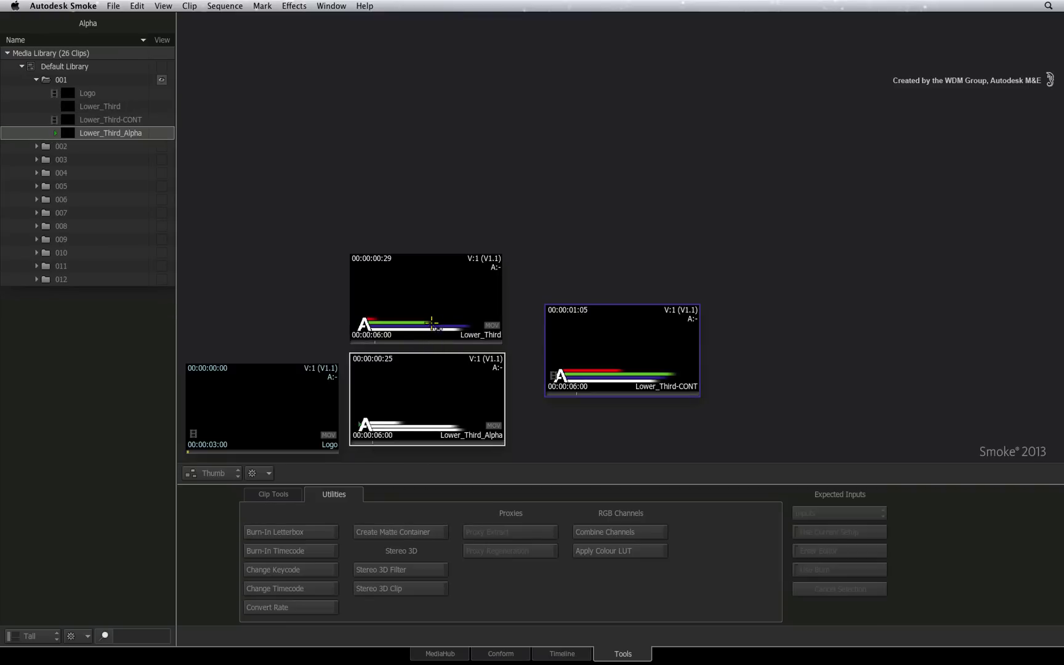